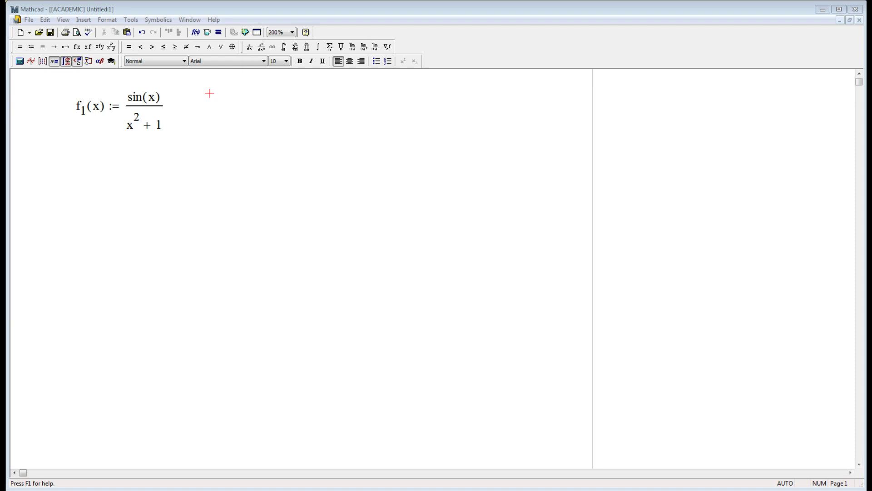
Place the insertion point below the f1(x) definition, where the plot will go
left_click(193, 220)
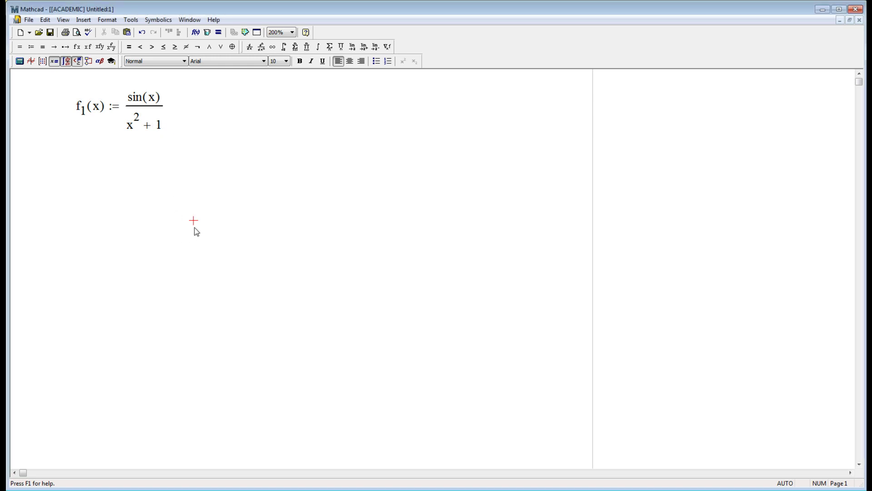
Insert an X-Y plot graphing f1(x) on the vertical axis against x horizontally
left_click(84, 22)
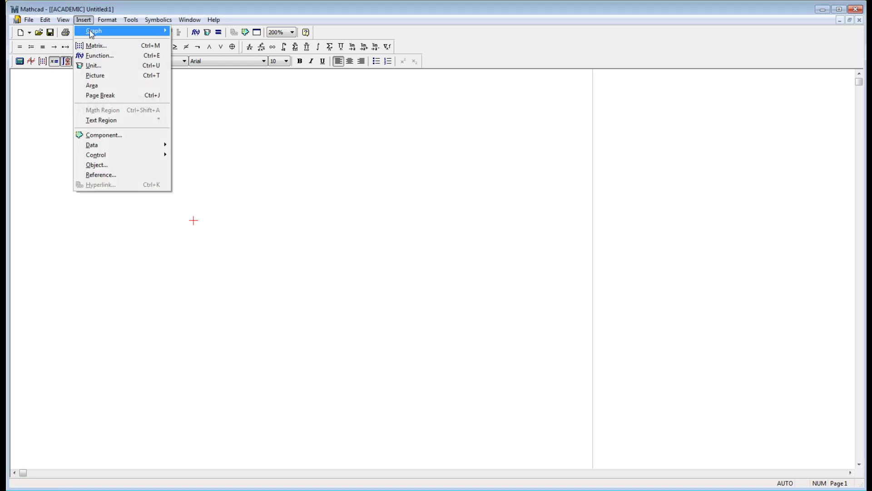
mouse_move(92, 32)
left_click(192, 31)
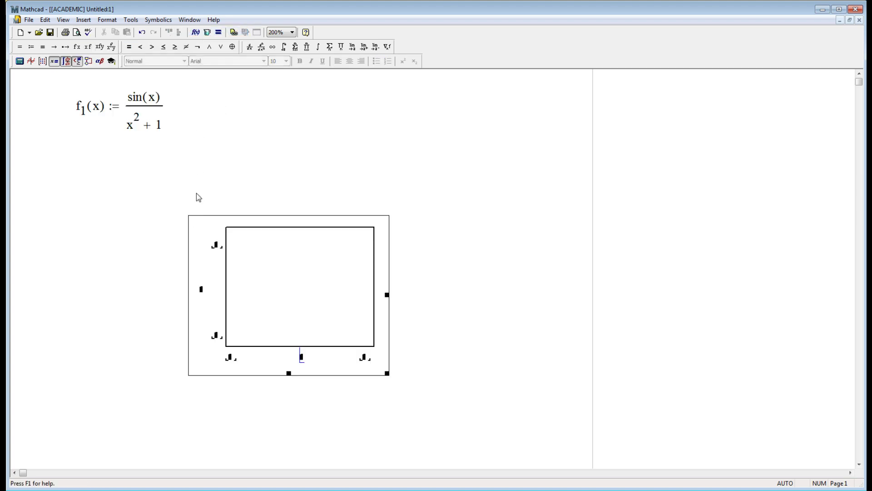
type("x")
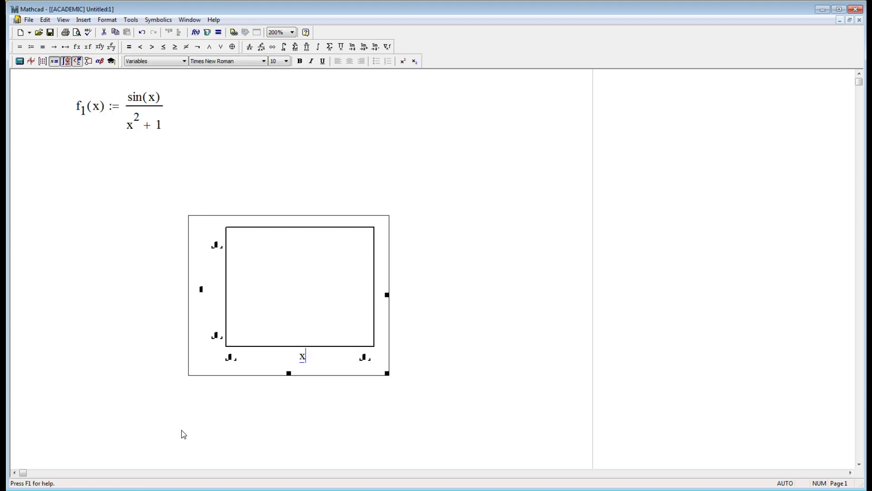
left_click(203, 296)
type("f")
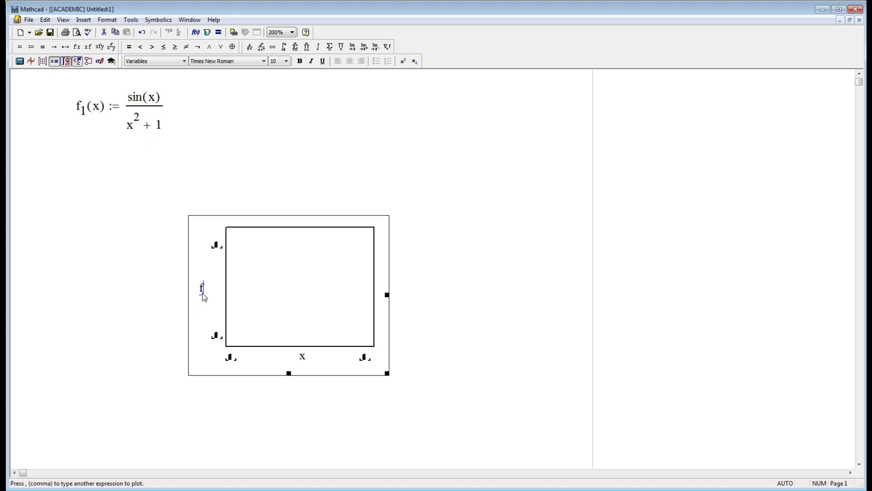
type(".1(x")
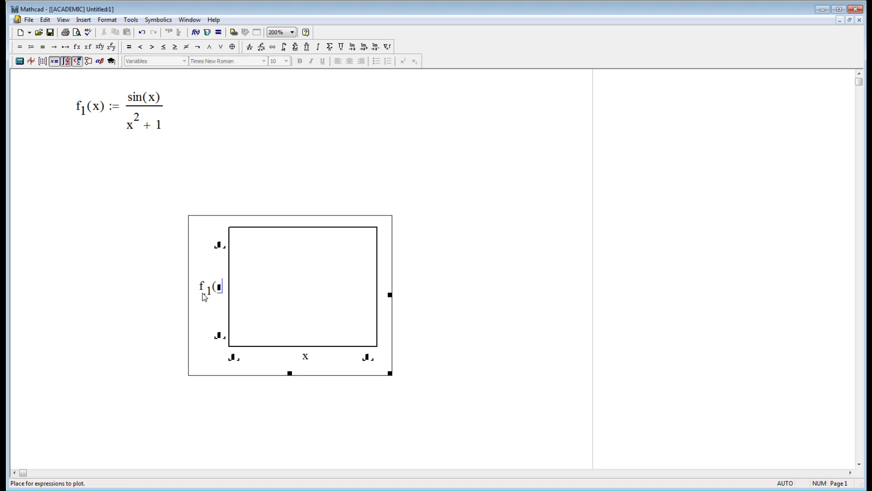
type(")")
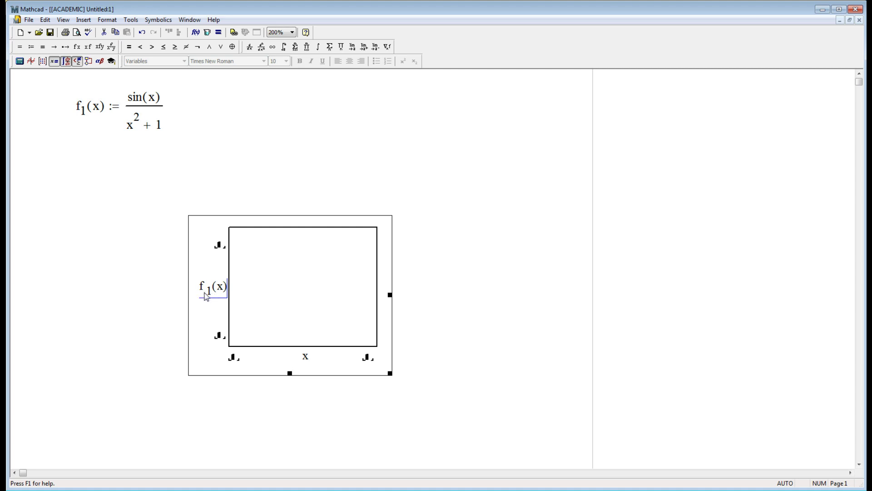
Move the plot up and left, then stretch it wider and taller
left_click_drag(116, 259, 196, 293)
left_click_drag(272, 290, 134, 247)
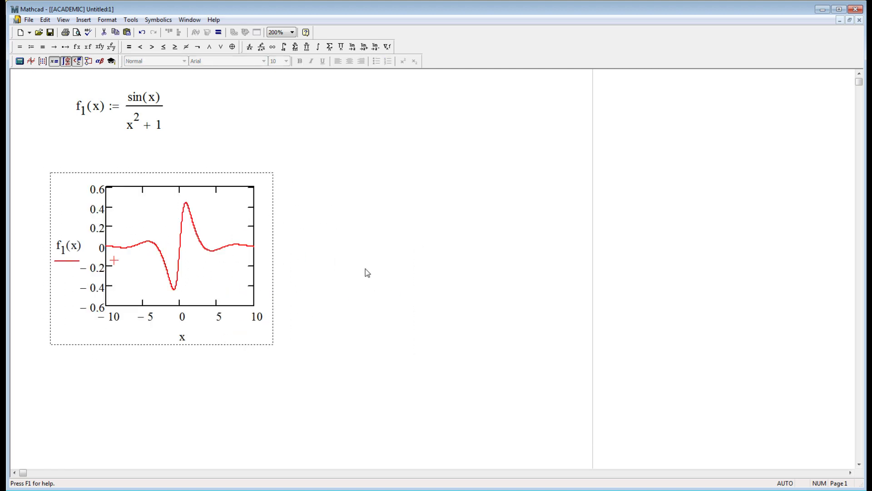
left_click(222, 262)
left_click_drag(296, 262, 511, 262)
left_click(448, 379)
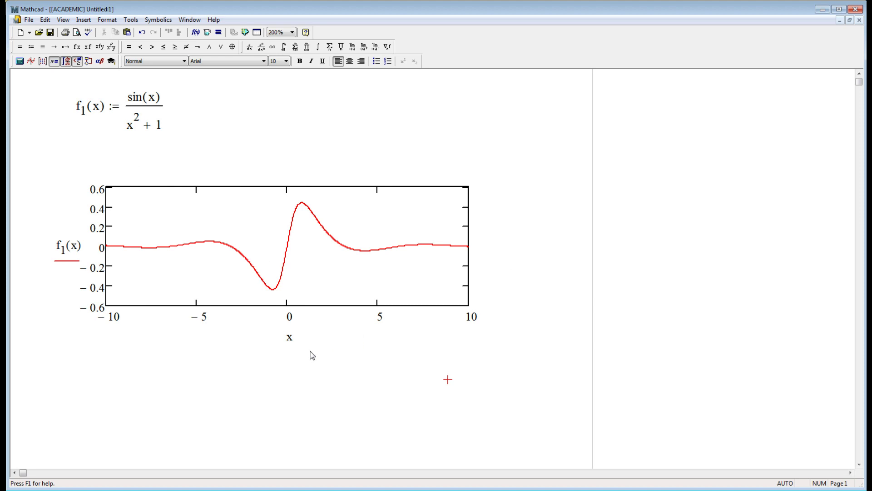
left_click(298, 301)
left_click_drag(279, 353, 280, 414)
left_click(533, 316)
Turn on grid lines for both the x-axis and the y-axis
left_click(278, 276)
double_click(279, 276)
left_click(343, 219)
left_click(441, 220)
left_click(411, 328)
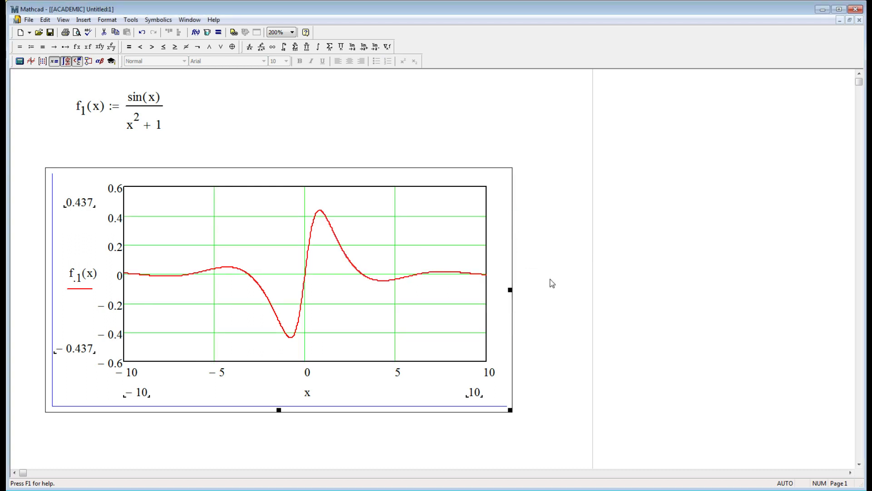
left_click(211, 114)
Define f2(x) := sin(2·x) beside the f1 definition
type("f")
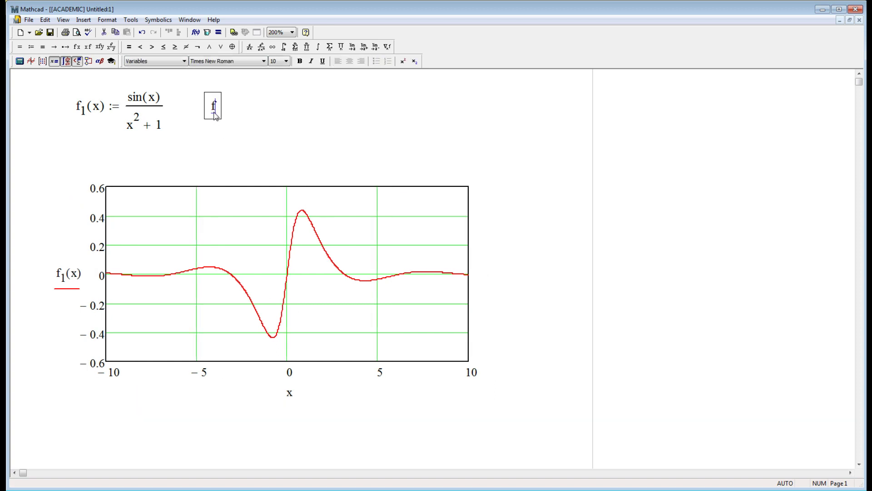
type(".2(x):sin(2")
type("*x)")
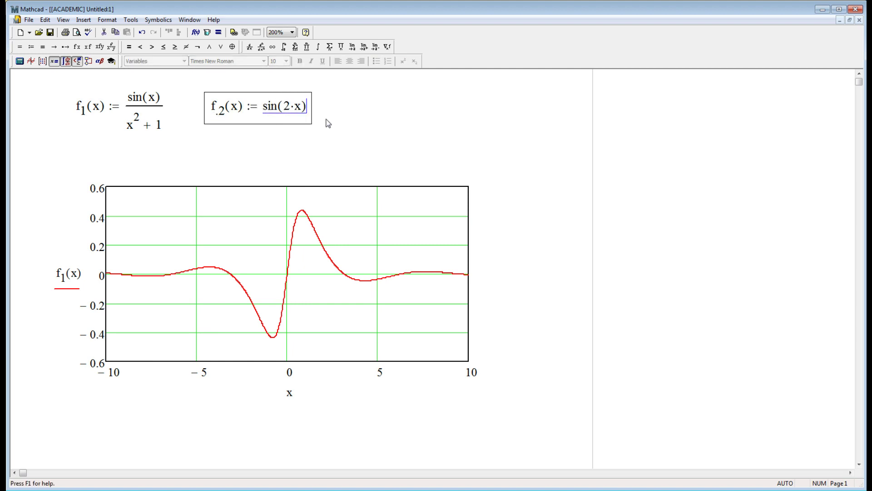
left_click(353, 113)
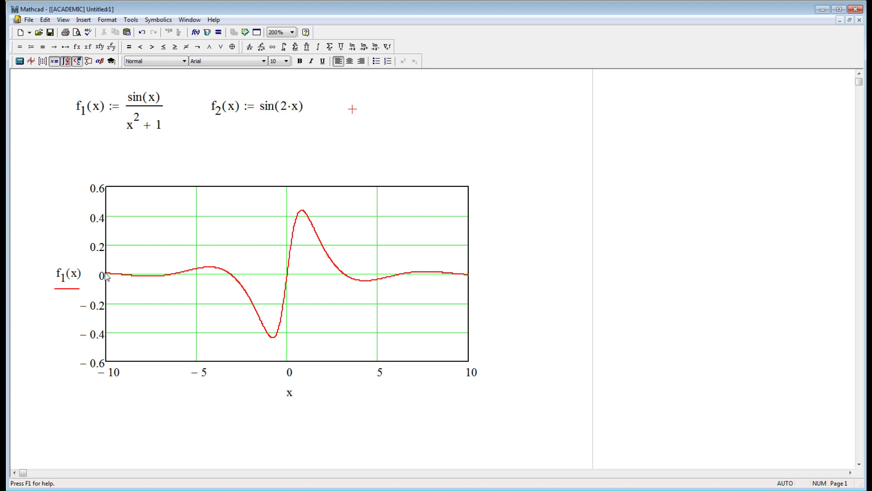
left_click(81, 278)
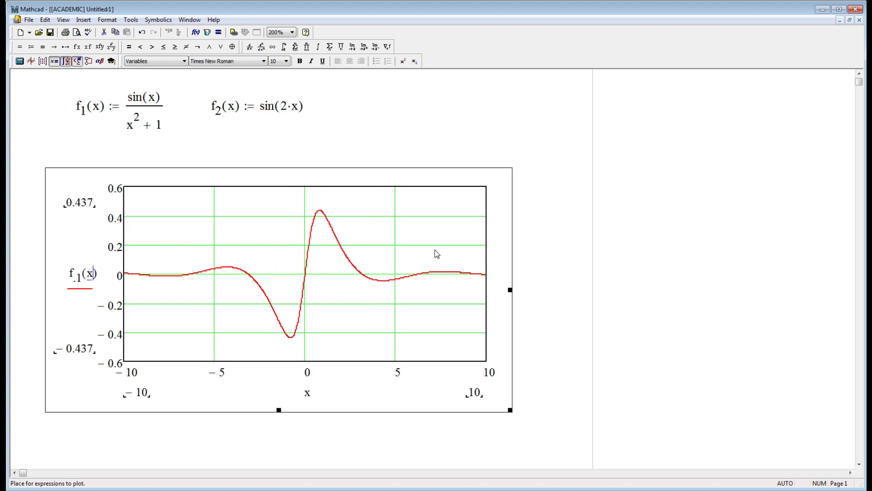
Add f2(x) after f1(x) on the plot's vertical axis as a second trace
key("space")
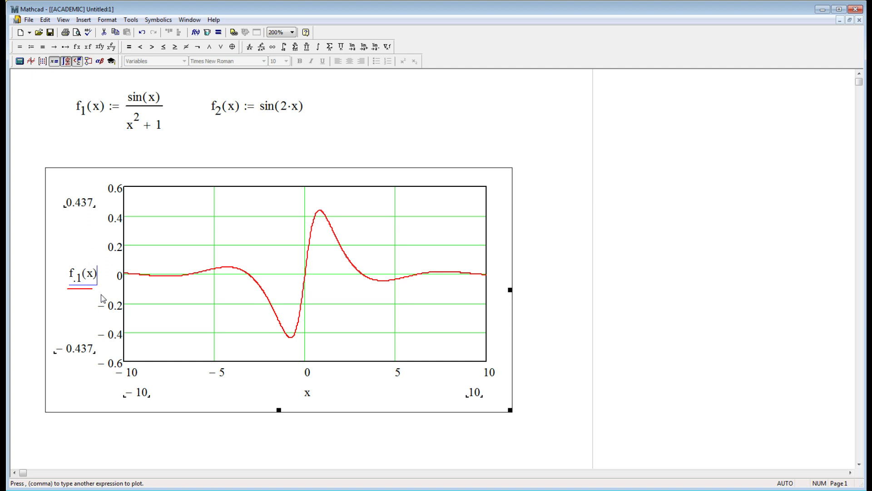
key("comma")
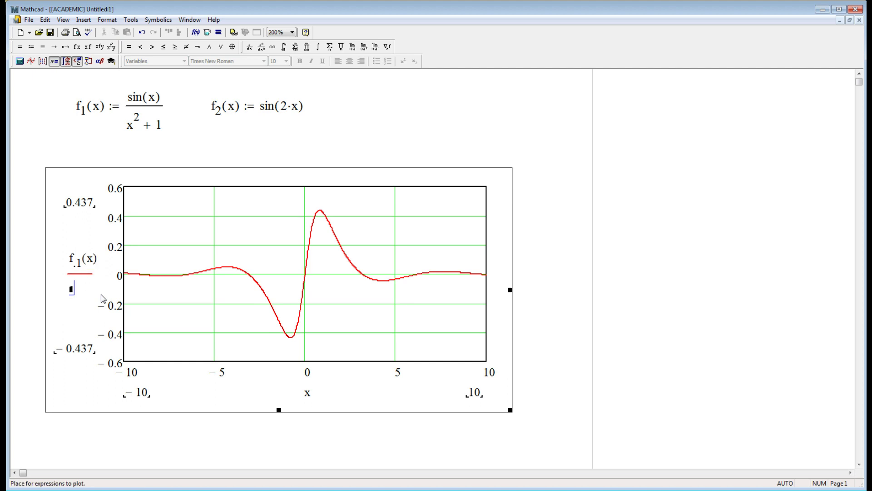
type("f.2(x)")
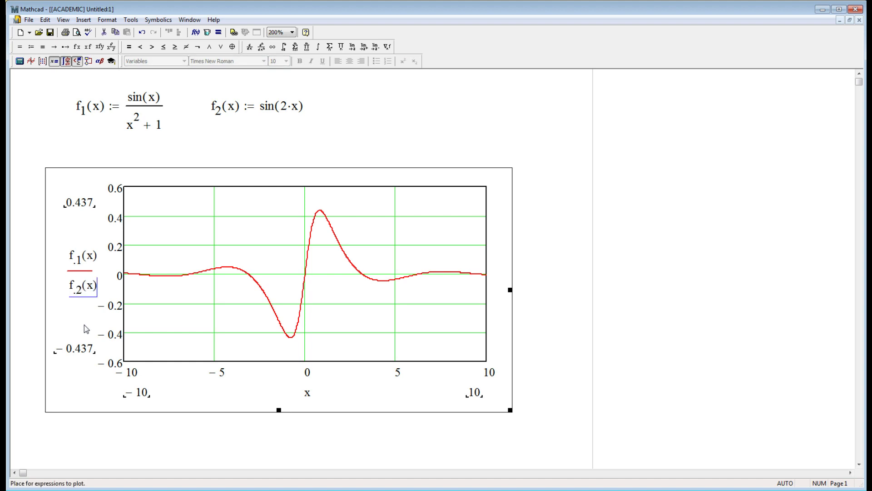
left_click(540, 271)
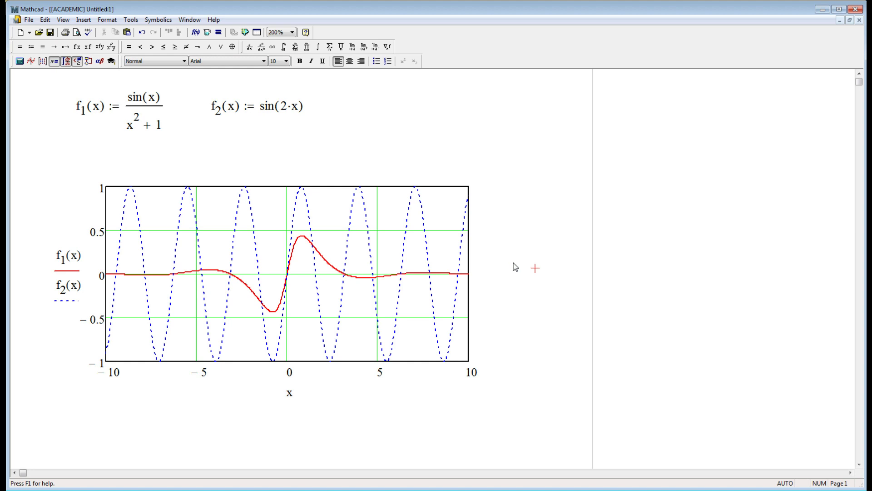
double_click(296, 221)
Set trace 2's line style to solid in the plot's Traces settings
left_click_drag(428, 151, 467, 90)
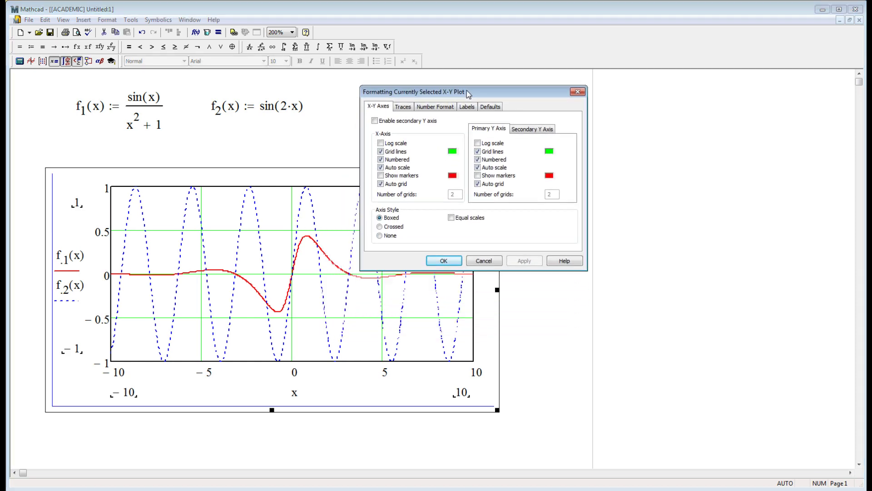
left_click(403, 108)
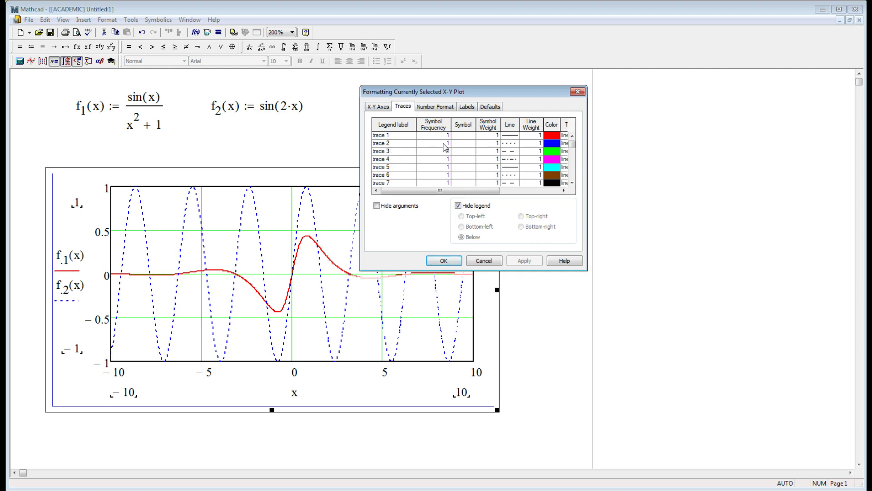
left_click(516, 144)
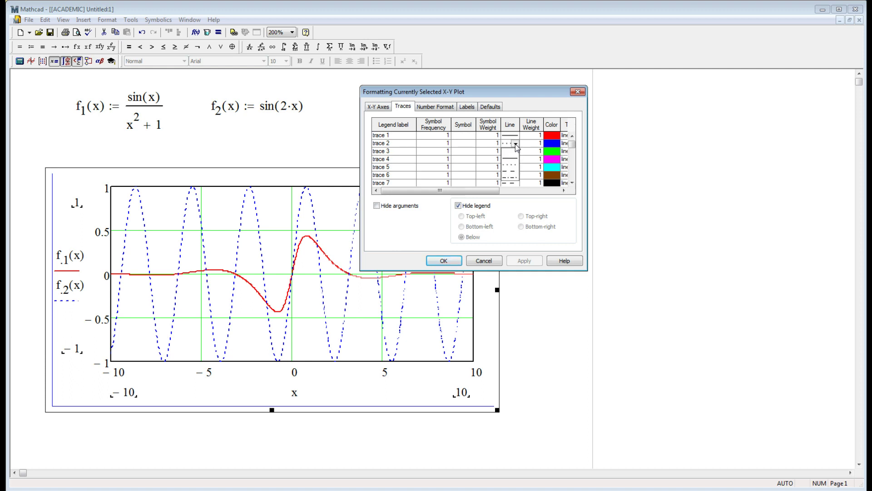
left_click(510, 159)
left_click(449, 262)
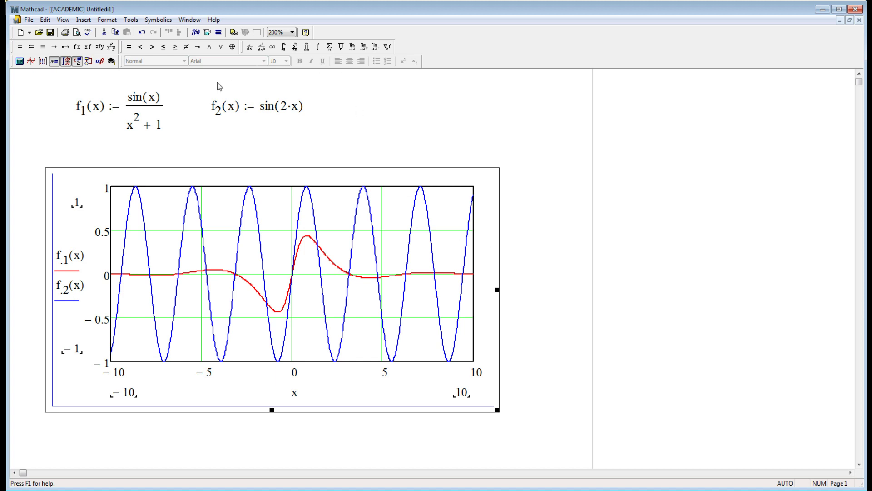
Remove f2(x) from the plot's vertical-axis expressions
left_click(87, 294)
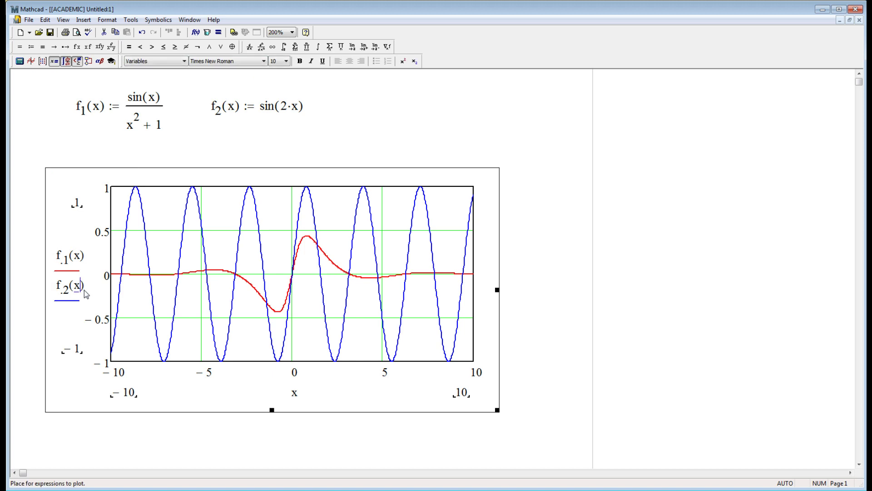
double_click(86, 295)
key("Delete")
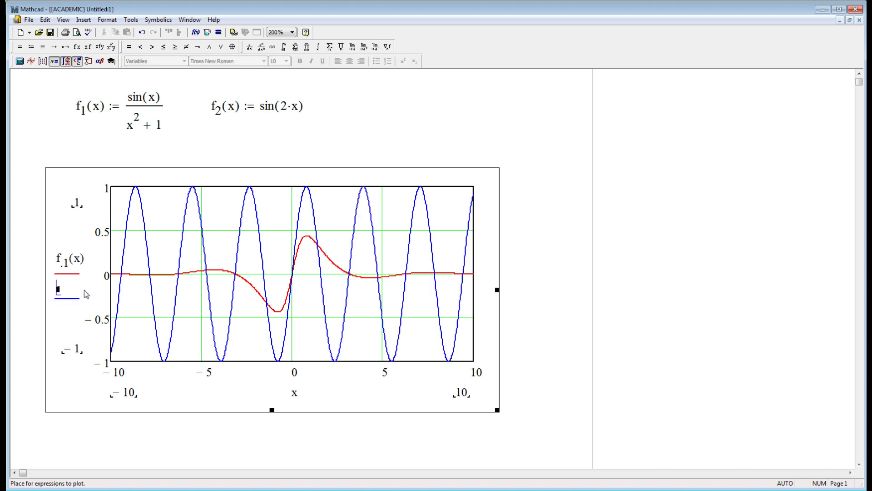
left_click(384, 142)
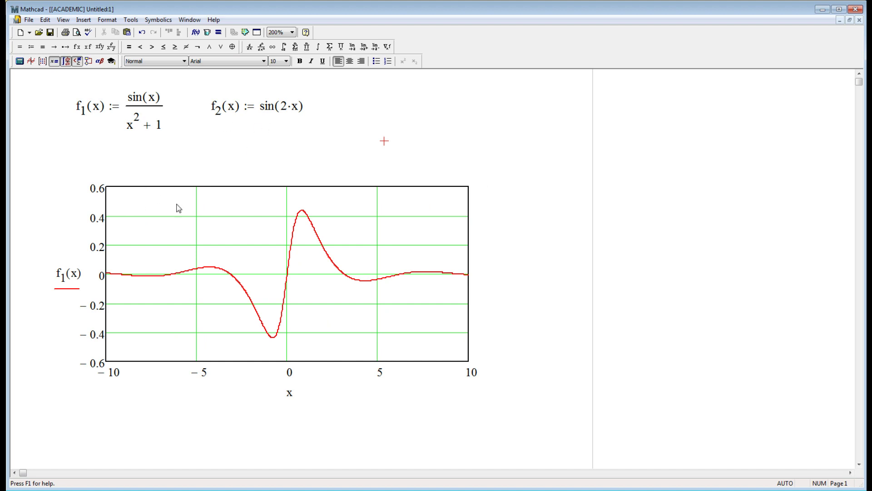
Delete the f2(x) definition from the worksheet
left_click_drag(202, 85, 278, 116)
key("Delete")
left_click(223, 116)
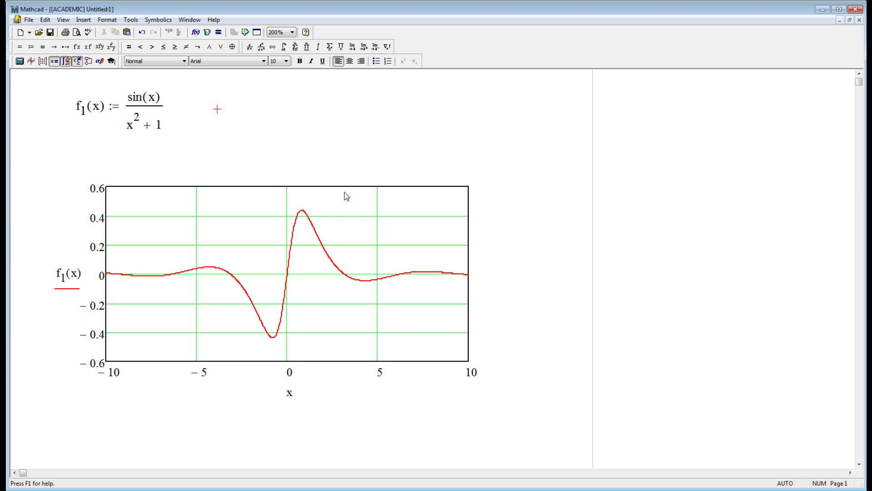
Enter x1 := 5 and then y1 := 0.4 next to the f1(x) definition
type("x.1 := ")
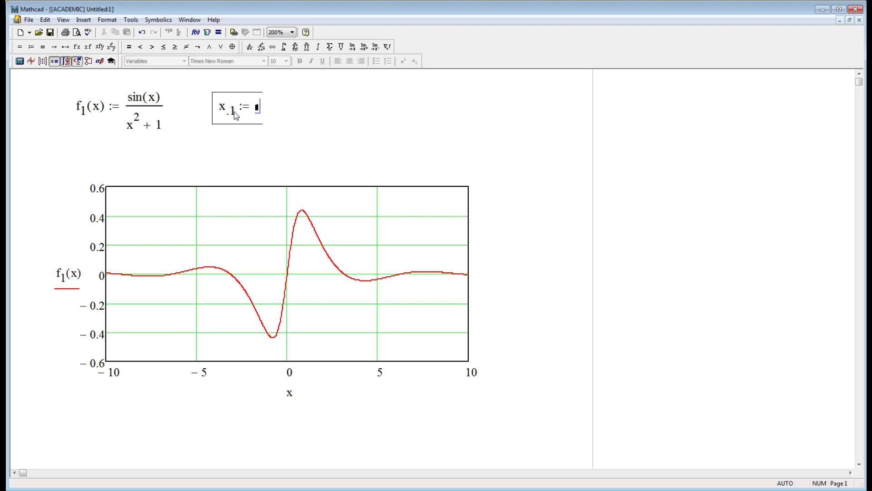
type("5")
left_click(292, 115)
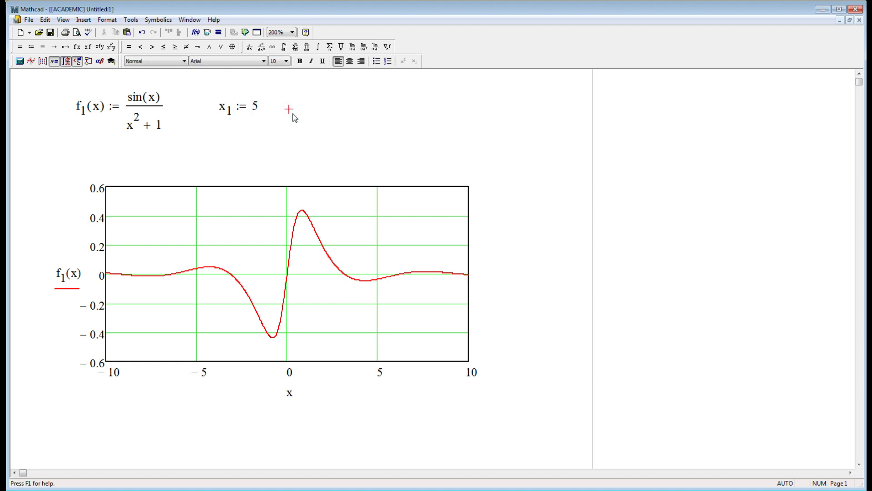
type("y.1 := ")
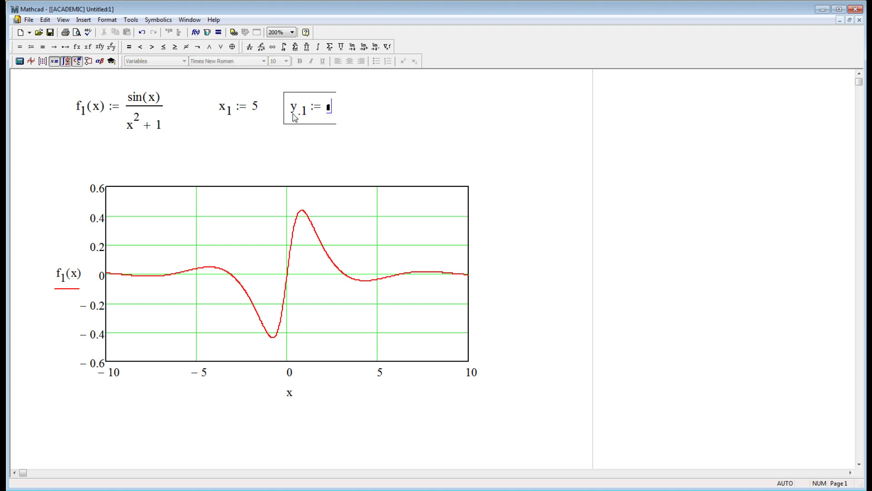
type("0.4")
left_click(424, 125)
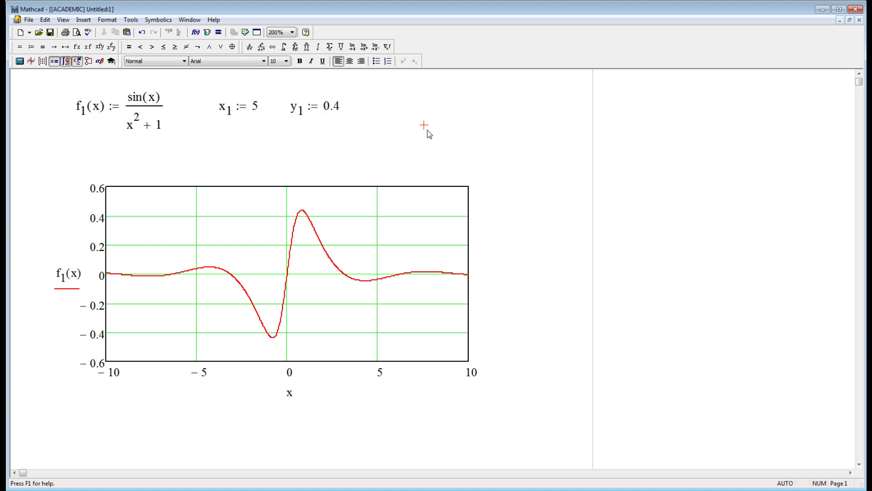
Add x1 as a second x-axis expression after x
left_click(292, 395)
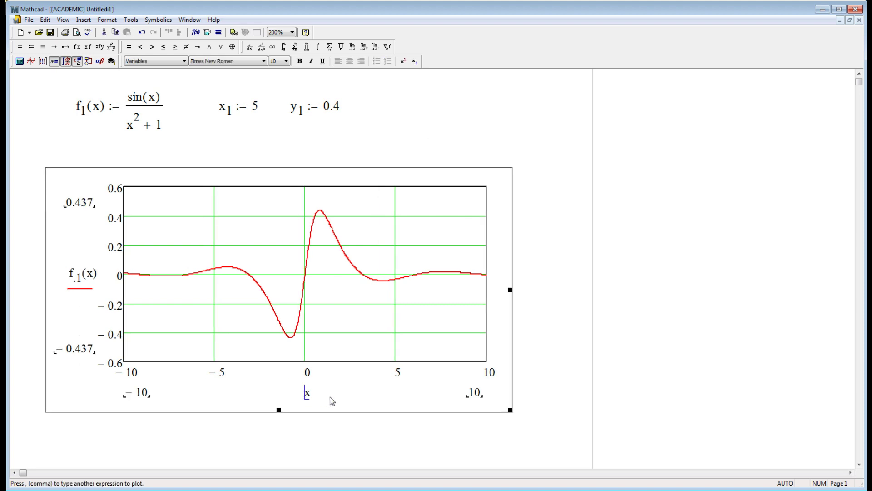
key("Right")
type(",")
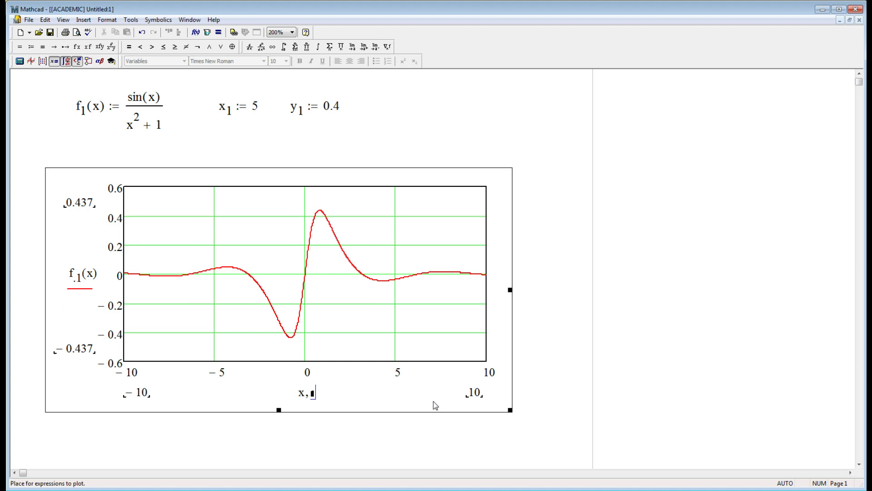
type("x.1")
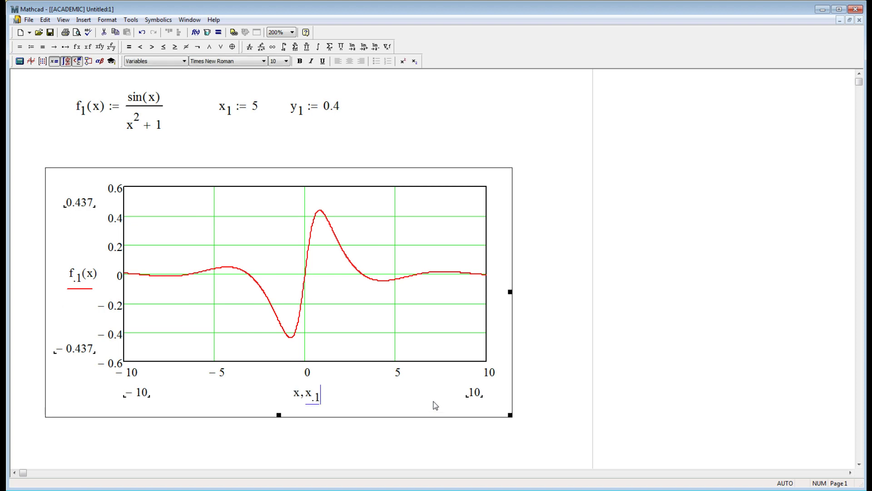
left_click(551, 371)
Add y1 below f1(x) on the vertical axis to plot the point
left_click(78, 281)
key("Right")
key("space")
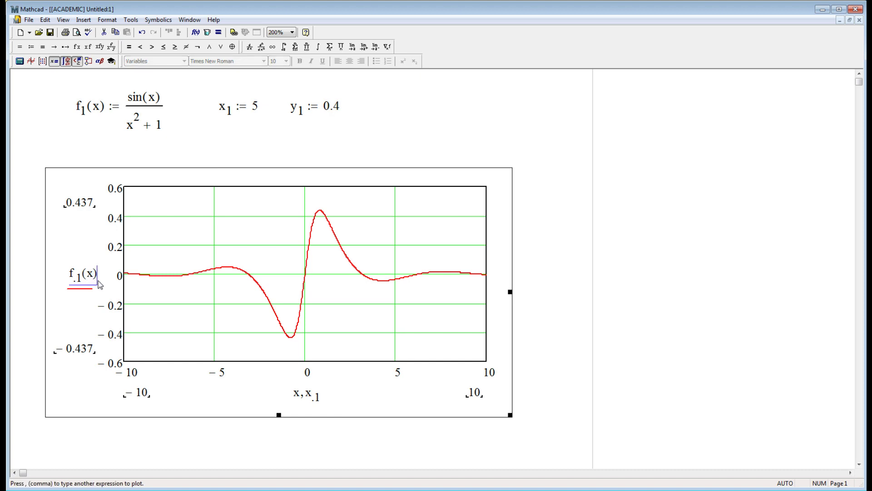
key("comma")
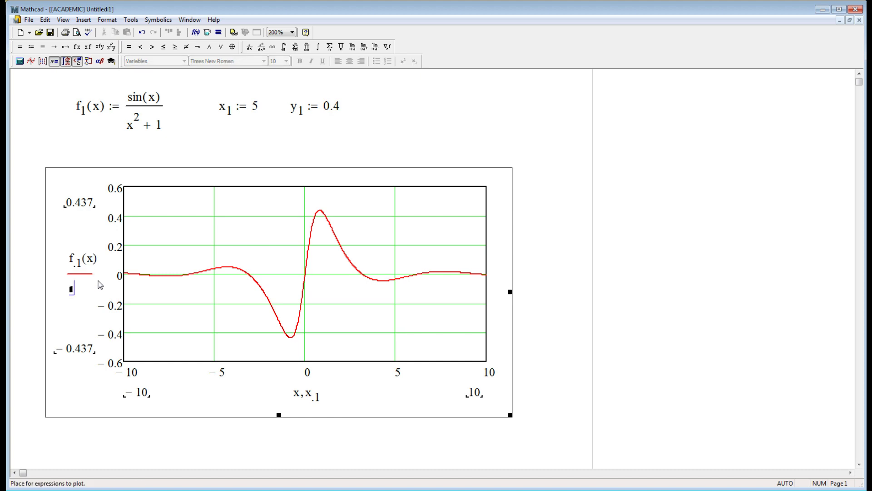
type("y.1")
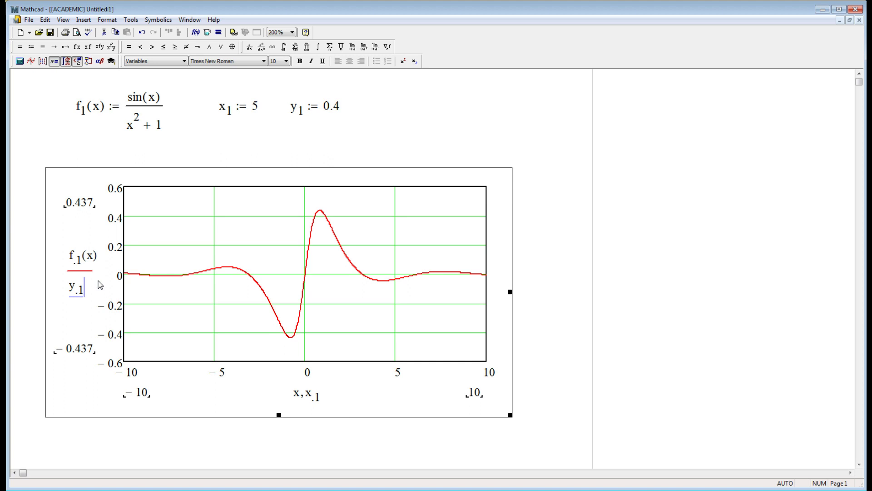
left_click(540, 234)
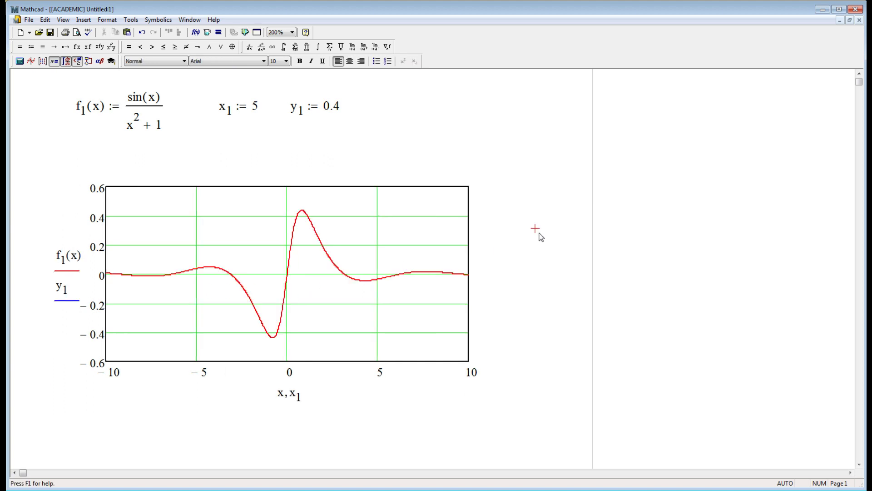
Give trace 2 a circle marker so the point (5, 0.4) is visible
double_click(365, 215)
left_click_drag(403, 163, 472, 112)
left_click(435, 123)
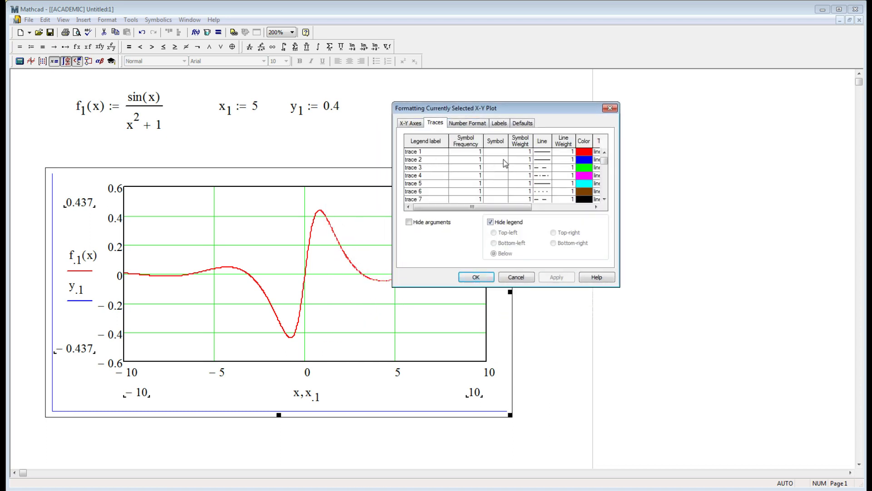
left_click(504, 160)
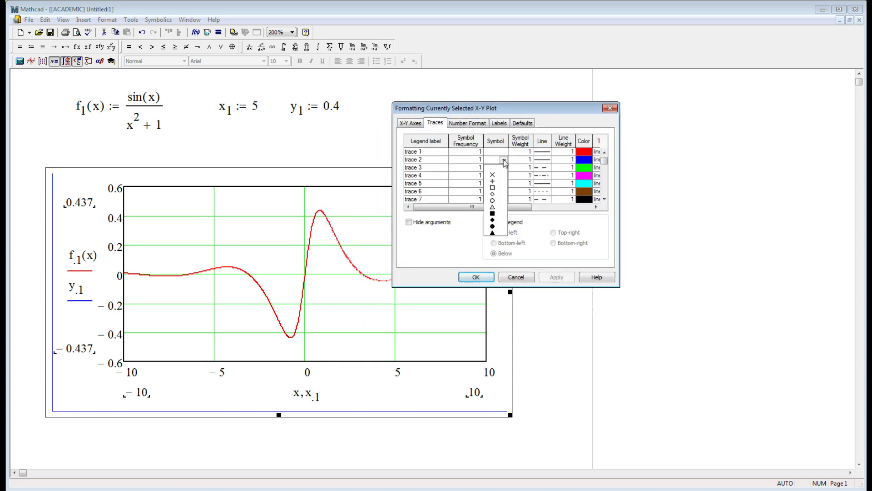
left_click(493, 201)
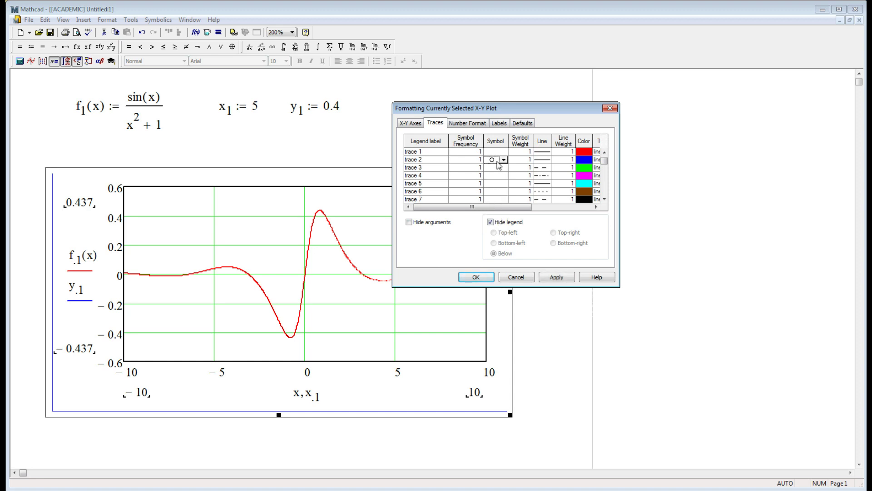
left_click(476, 277)
left_click(559, 253)
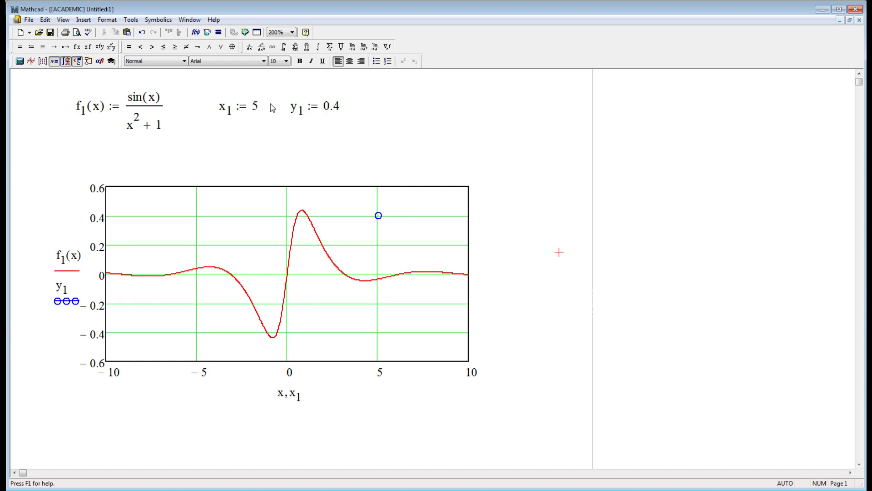
Change x1 from 5 to 4 so the circle marker moves to (4, 0.4)
left_click(258, 106)
key("BackSpace")
type("4")
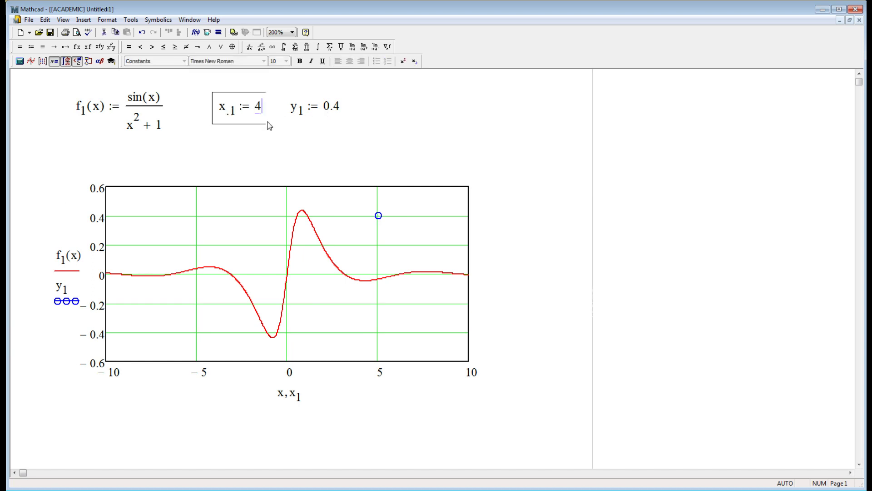
left_click(402, 121)
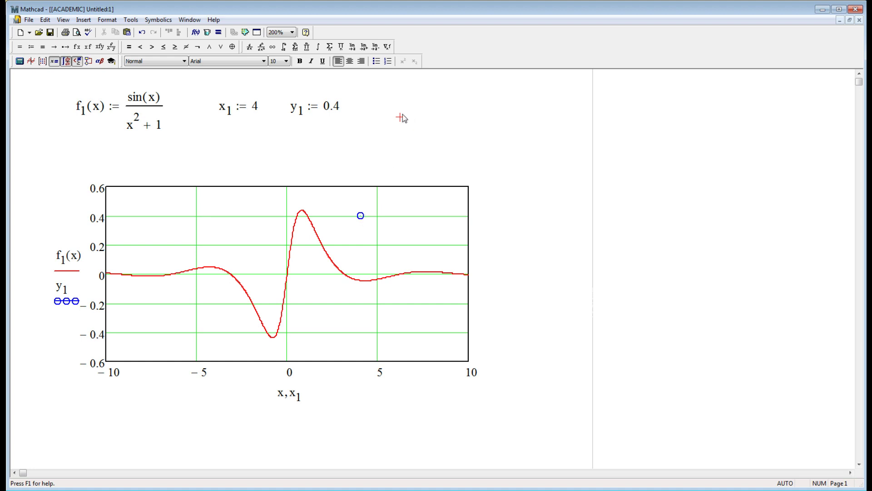
Define d(x) := √((x − x1)² + (f(x) − y1)²) beside y1
left_click(388, 121)
type("d")
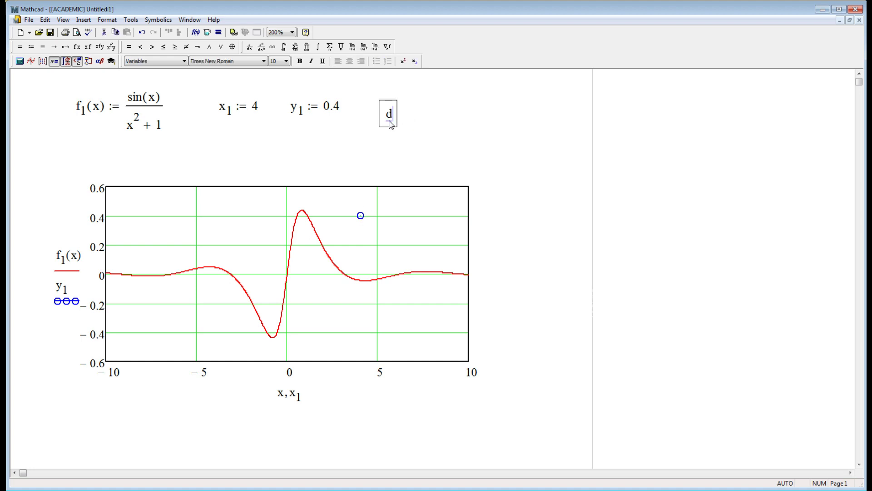
type("(x) :=")
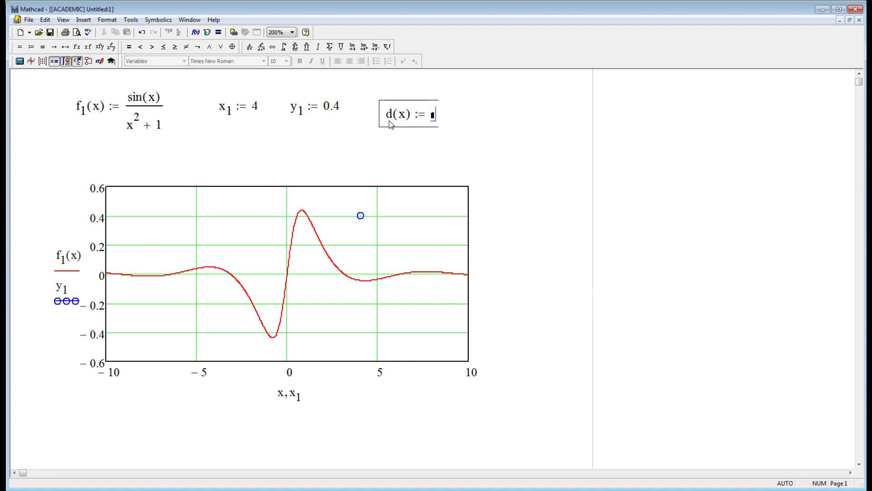
key("backslash")
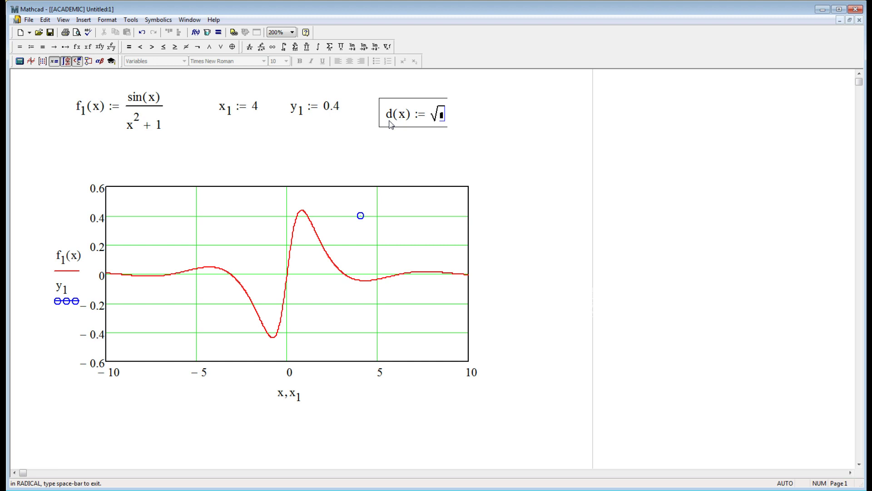
type("x - x")
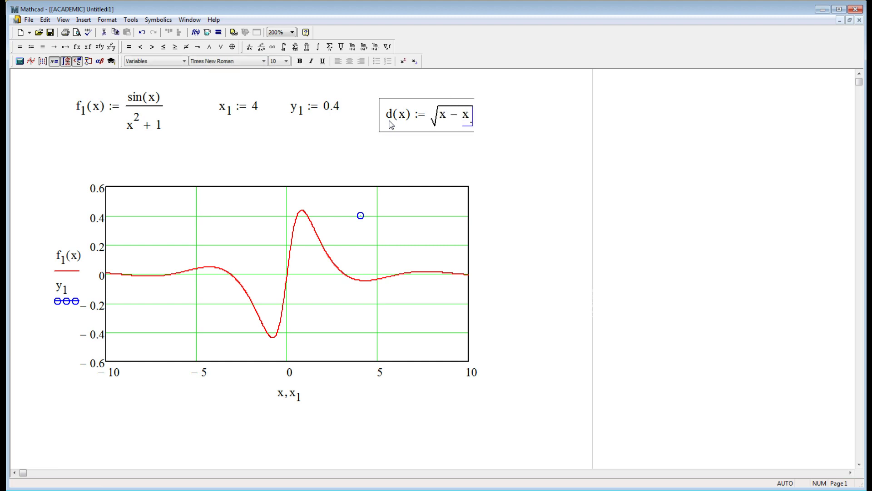
type(".1")
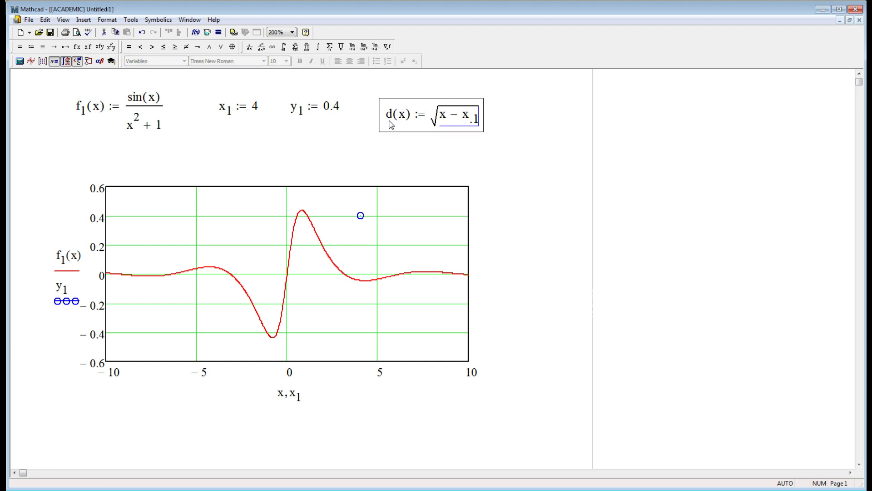
type(")^2")
key("space")
type("+ ")
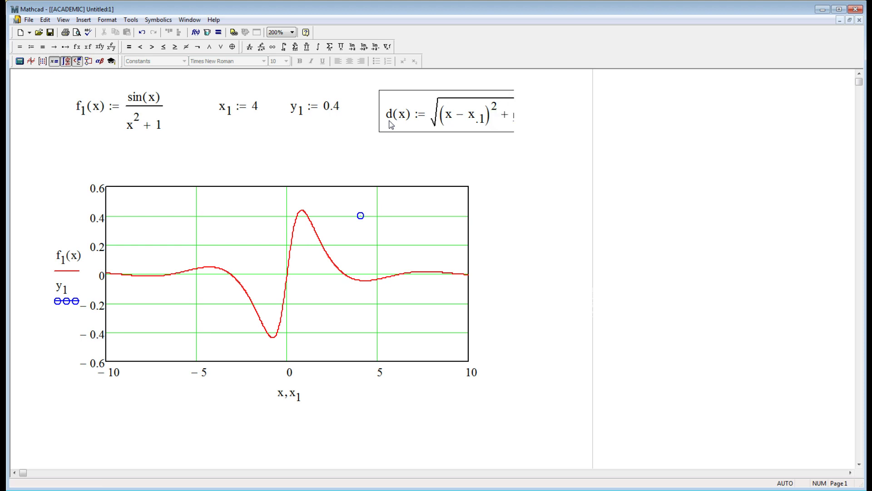
type("(f(x) ")
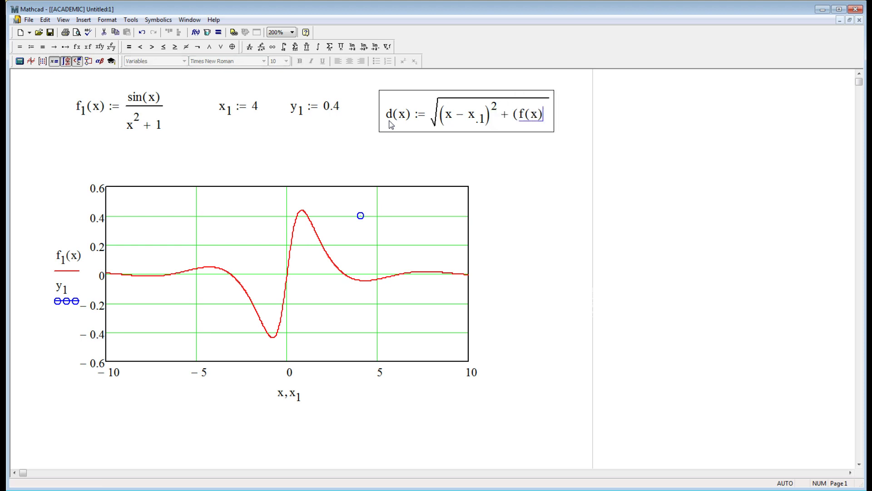
type("- ")
type("y.1)^")
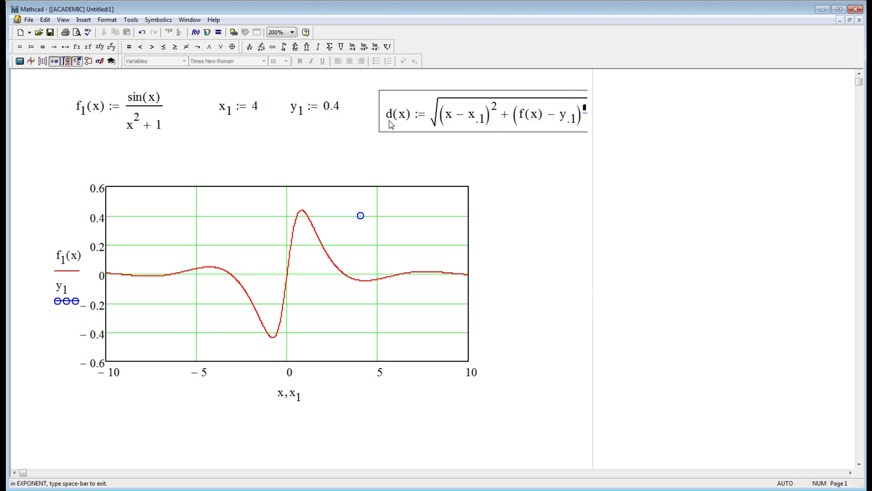
type("2")
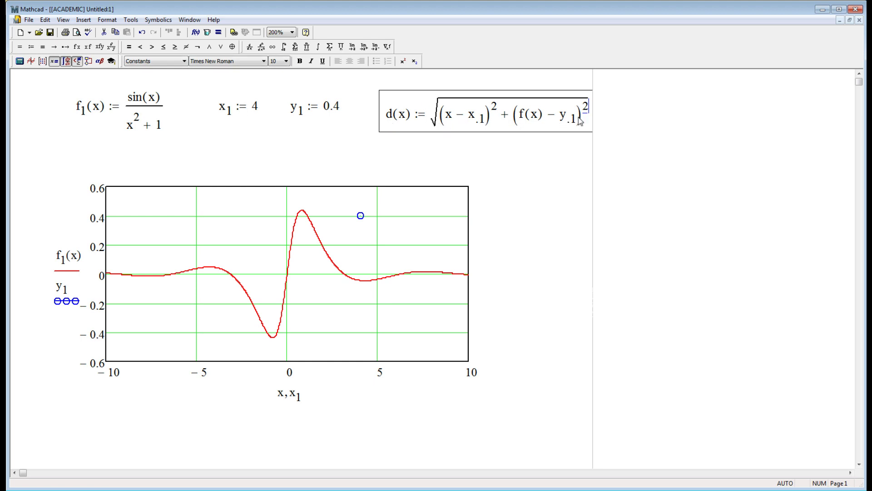
left_click(452, 153)
Correct f to f1 inside d(x) by adding the subscript 1
left_click(521, 121)
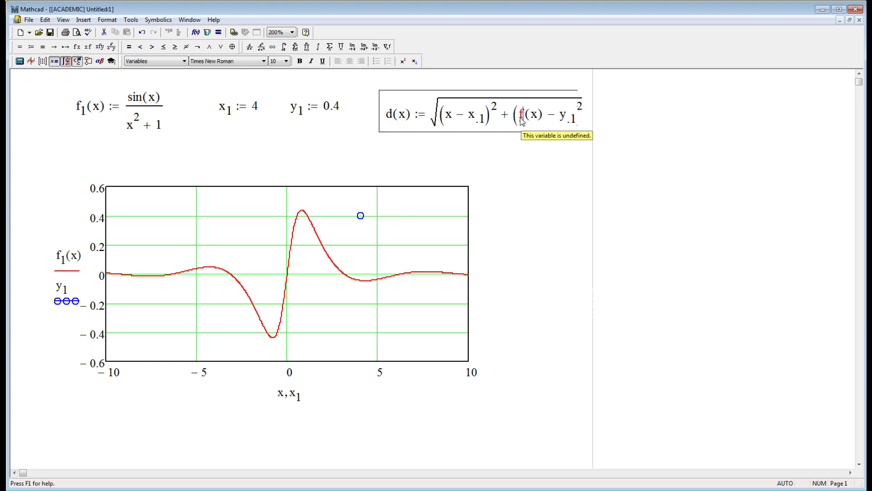
type(".1")
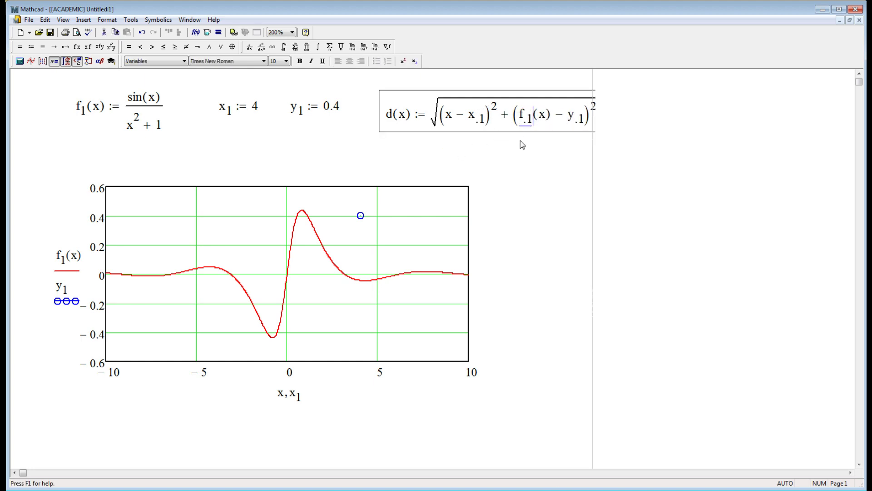
left_click(519, 142)
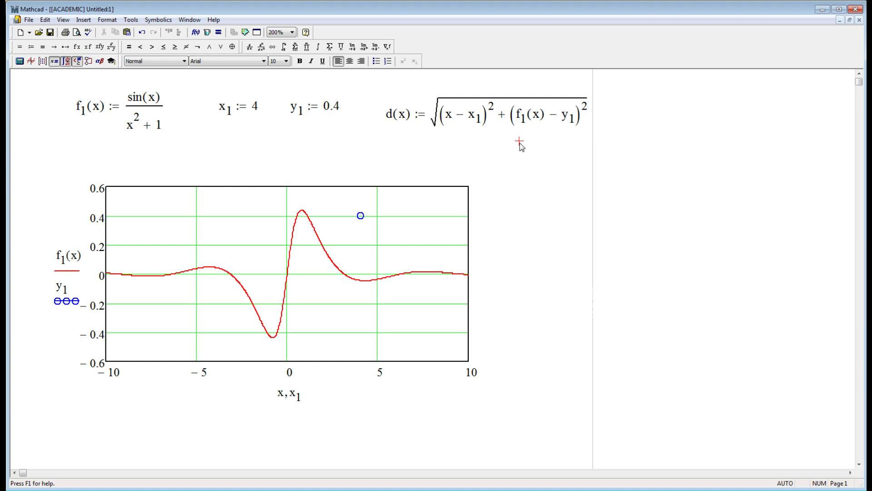
Add x to the plot's x-axis expressions and d(x) after y1 on the y-axis
left_click(300, 396)
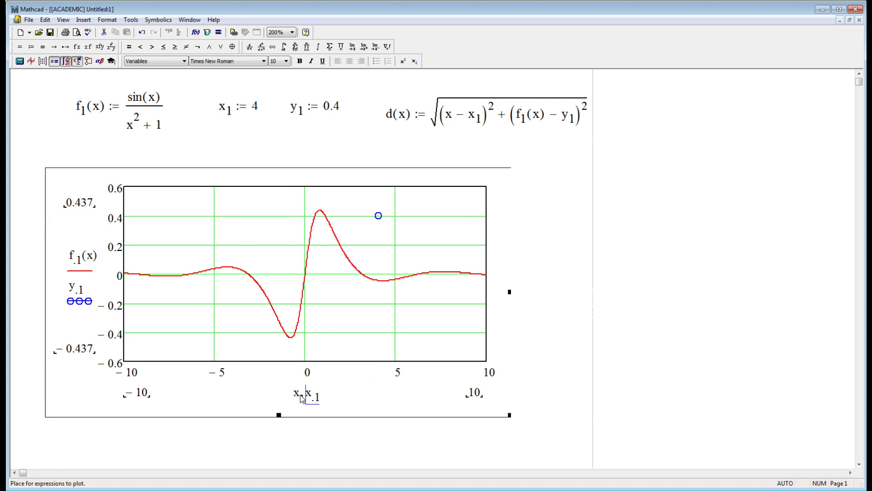
key("Right")
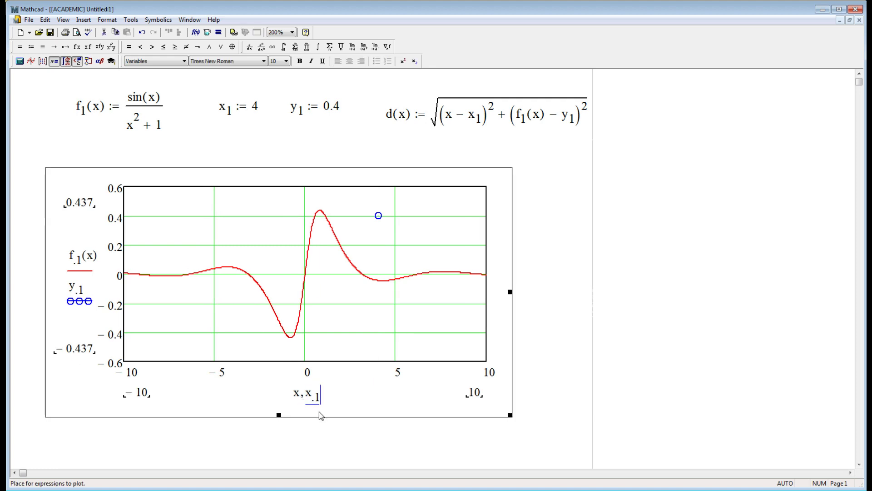
key("Left")
key("Left")
key("Left")
key("Right")
key("Right")
type(",")
left_click(334, 406)
left_click(84, 296)
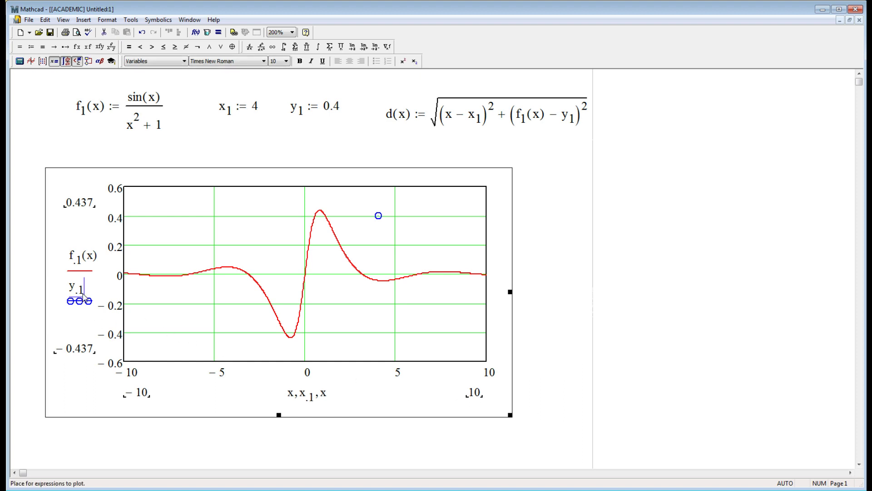
type(",")
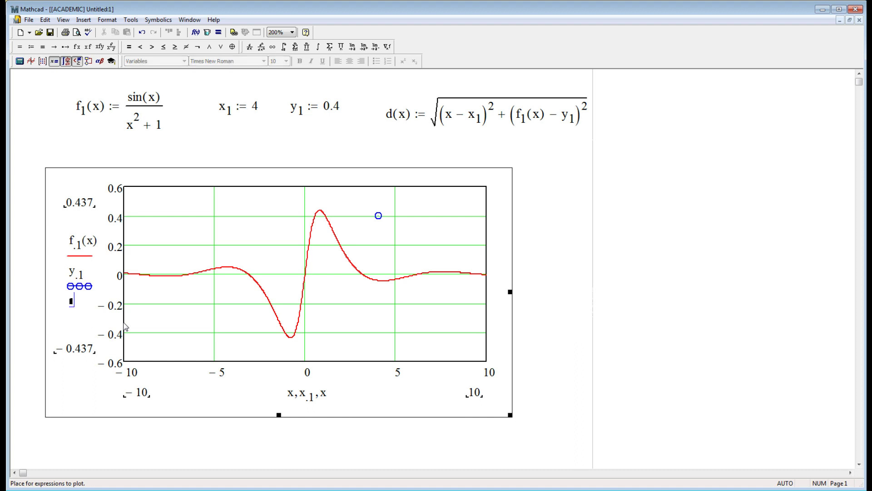
type("d(x)")
left_click(557, 279)
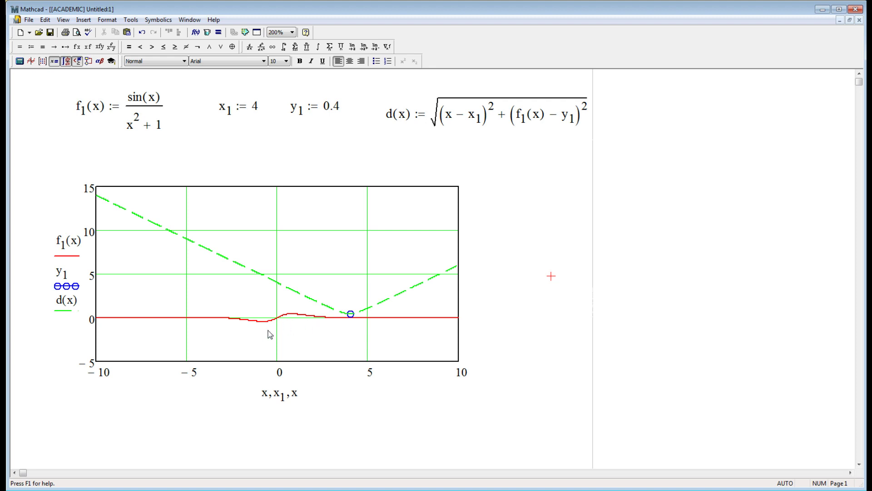
Set the plot's x-axis limits to 0 and 5
left_click(253, 336)
left_click(135, 393)
key("BackSpace")
key("BackSpace")
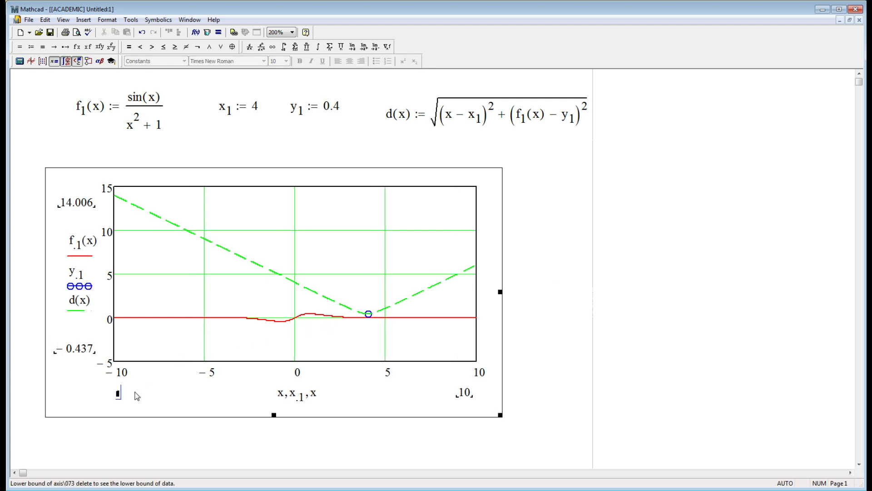
left_click(466, 397)
key("BackSpace")
key("BackSpace")
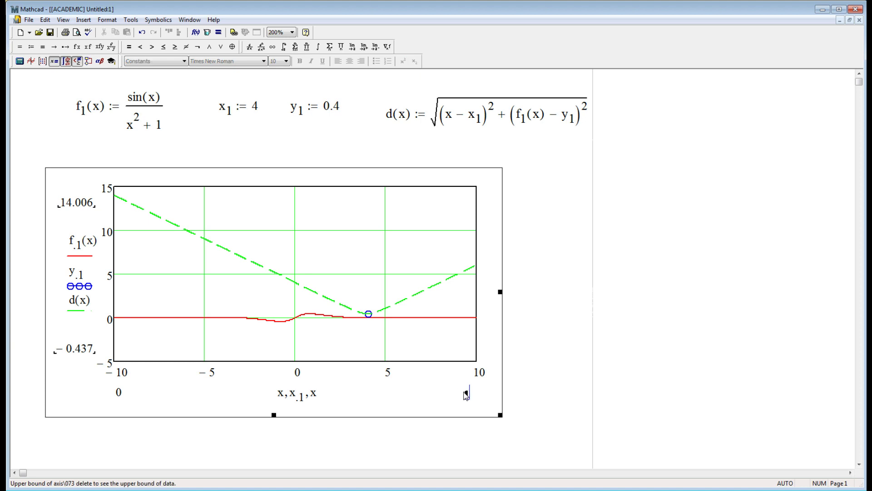
type("5")
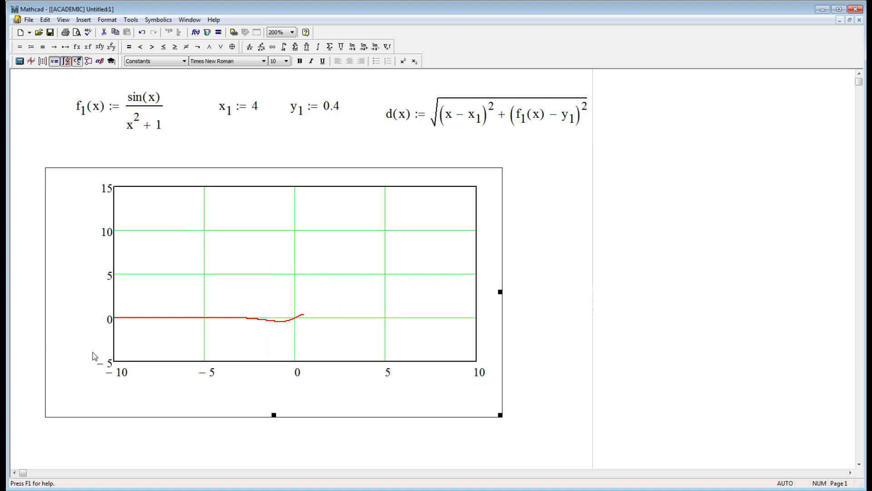
Set the y-axis limits to −1 and 2 and apply them
left_click(92, 351)
type("1")
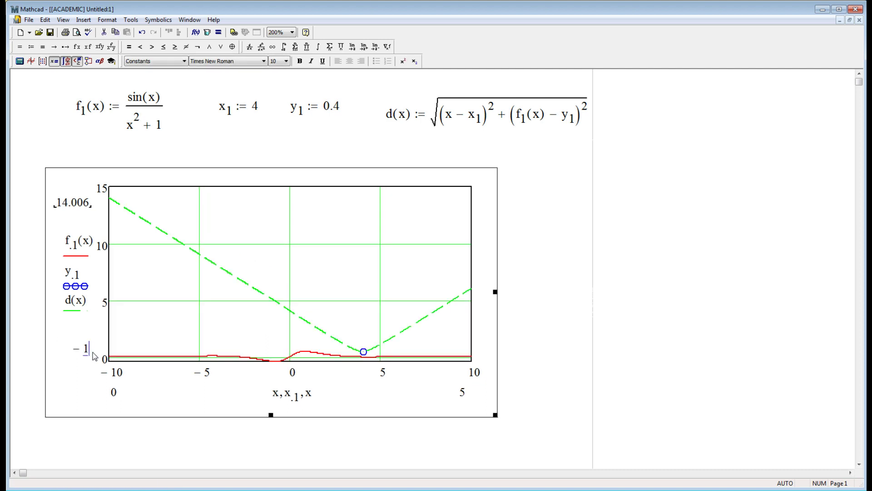
left_click(89, 206)
key("BackSpace")
key("BackSpace")
key("BackSpace")
key("BackSpace")
key("BackSpace")
key("BackSpace")
type("2")
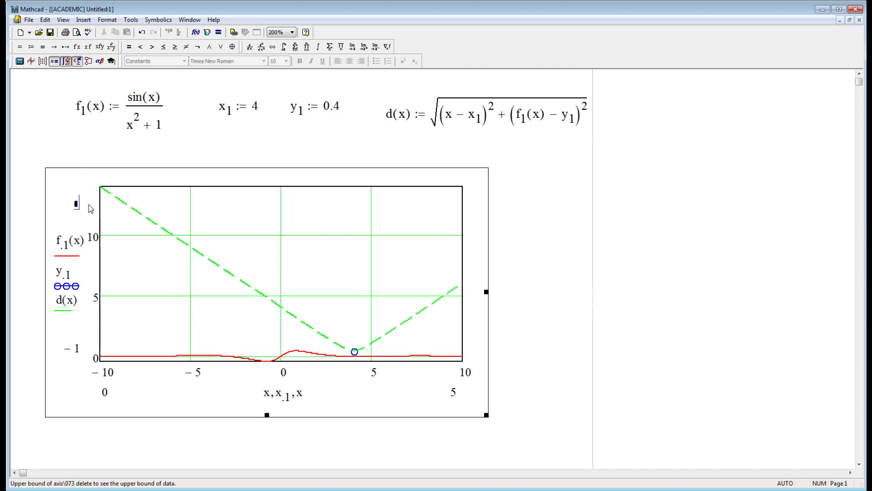
left_click(540, 235)
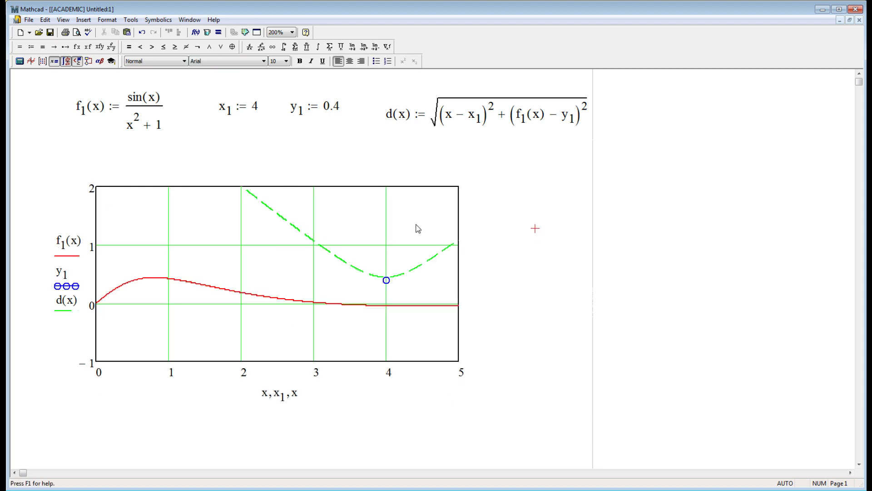
Set trace 3 (d(x)) colour to dark blue in the plot's Traces settings
double_click(324, 251)
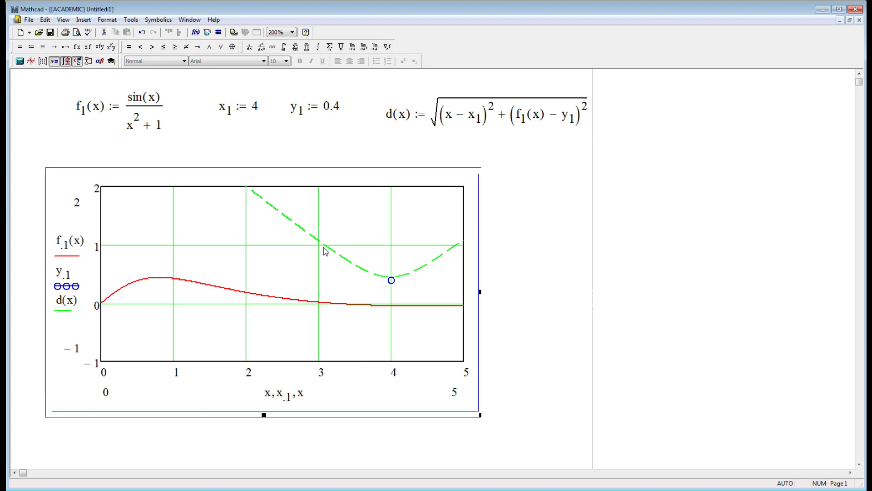
left_click(366, 175)
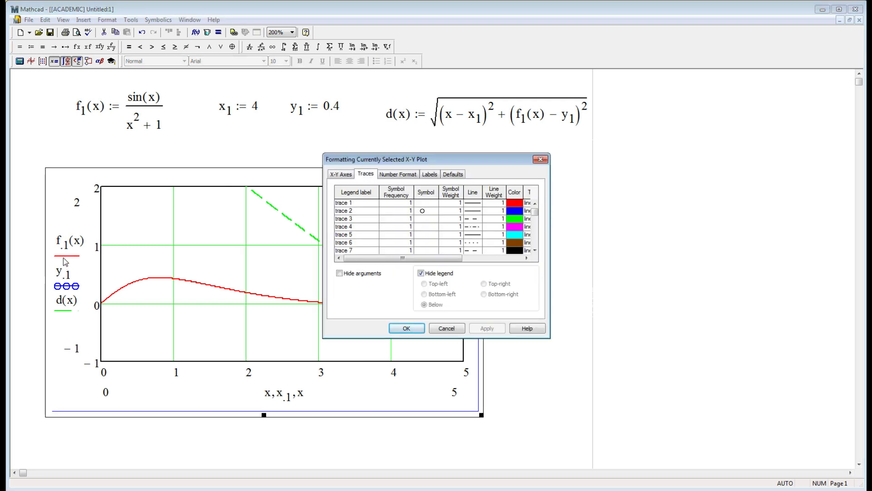
left_click(515, 219)
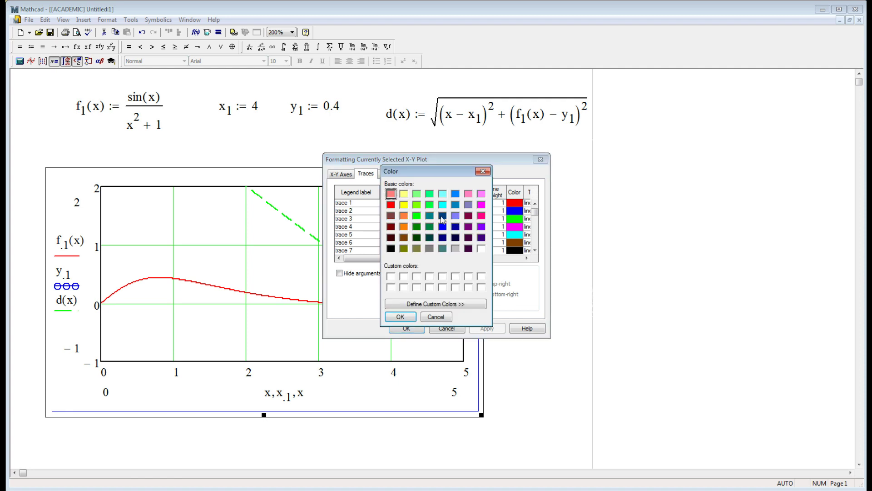
left_click(442, 227)
left_click(400, 317)
left_click(407, 328)
left_click(527, 316)
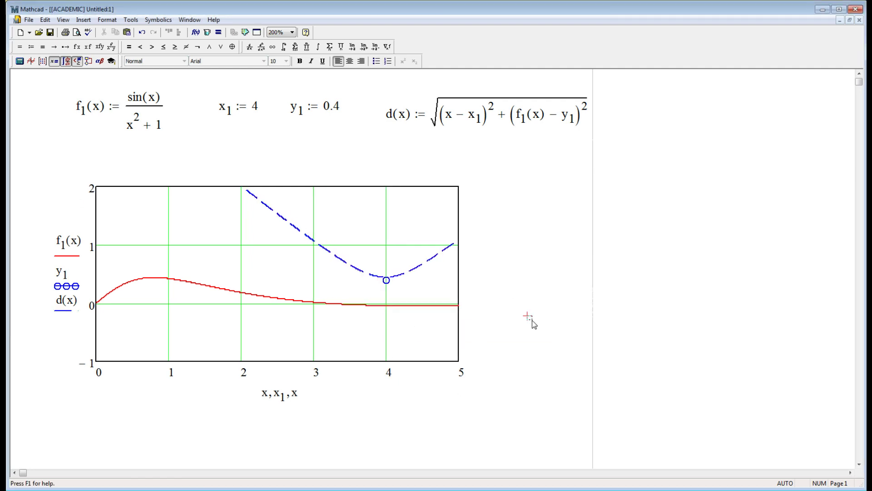